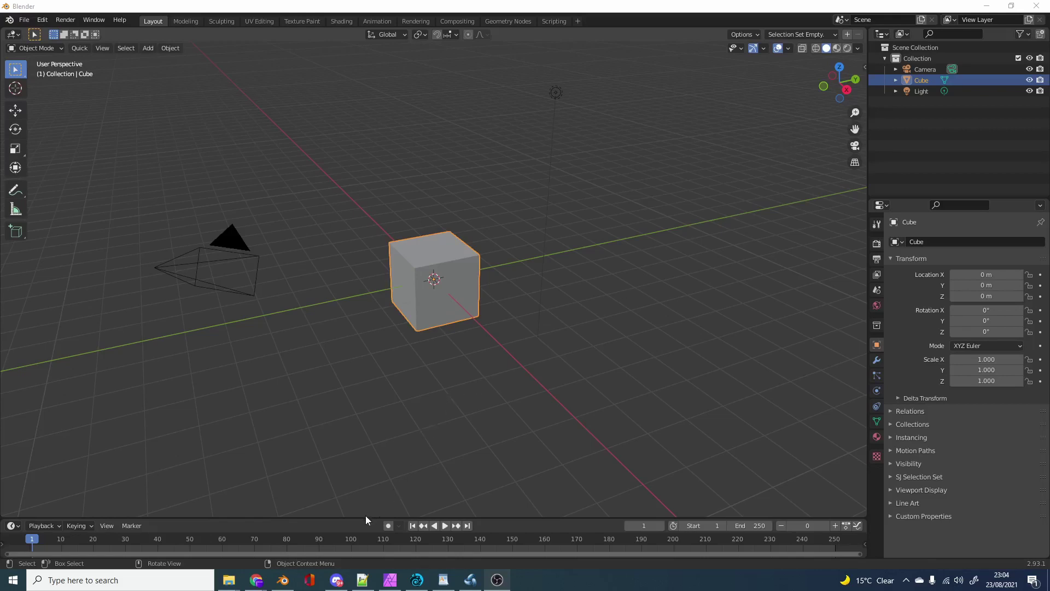
Bring up the Gumroad store page and browse the nine free Blender add-ons, including SJ Selection Set
mouse_move(256, 580)
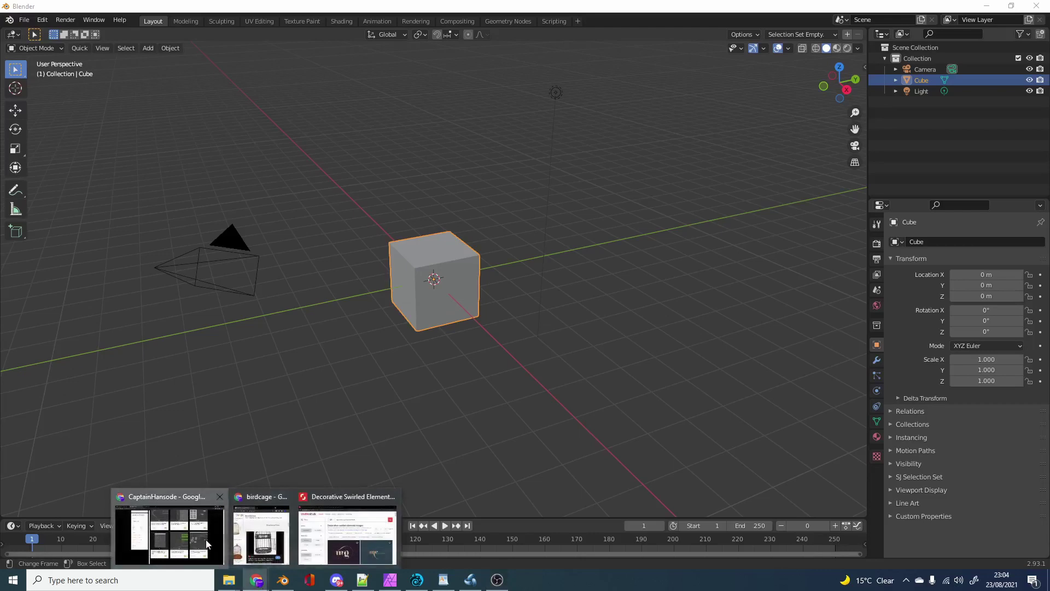
click(205, 539)
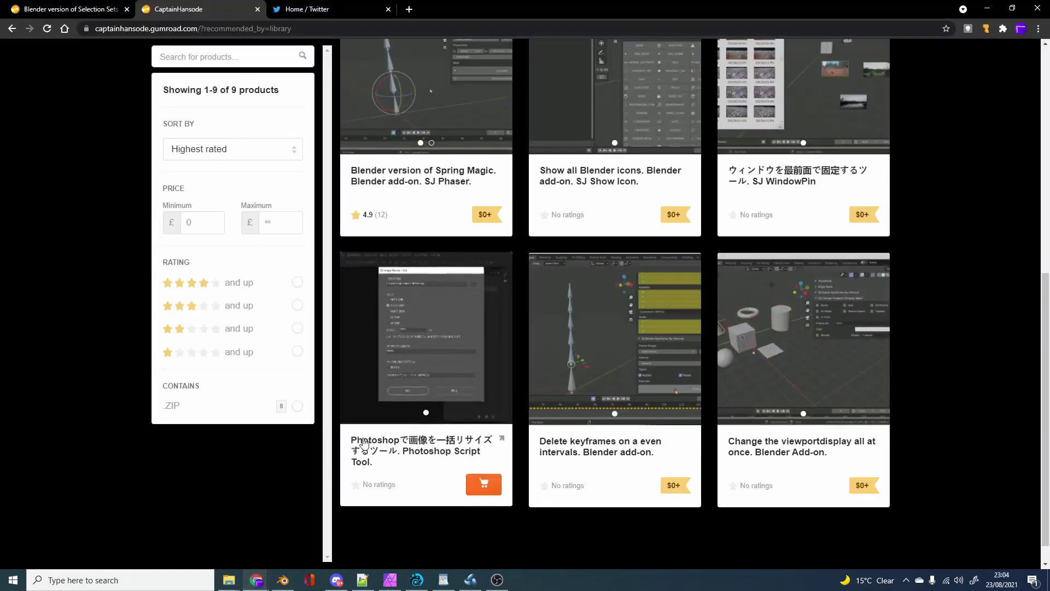
scroll(364, 443, up, 2)
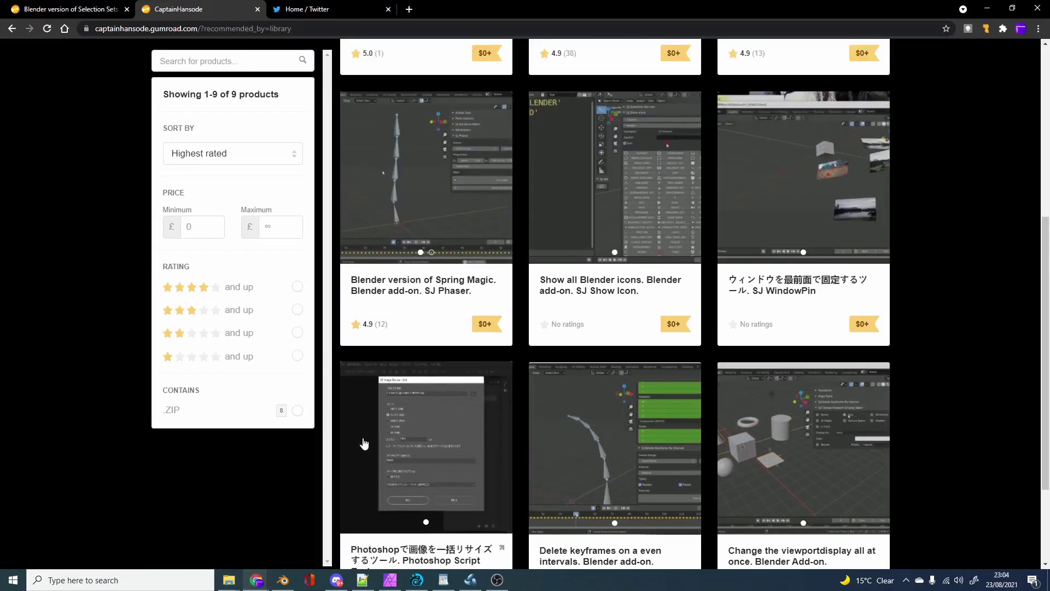
scroll(364, 443, up, 3)
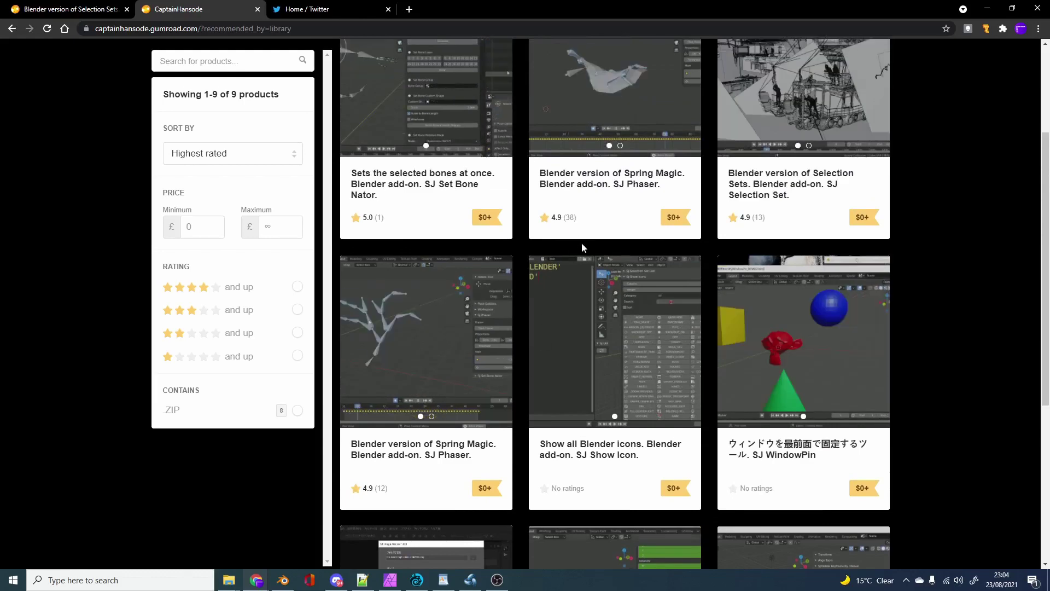
scroll(559, 463, down, 3)
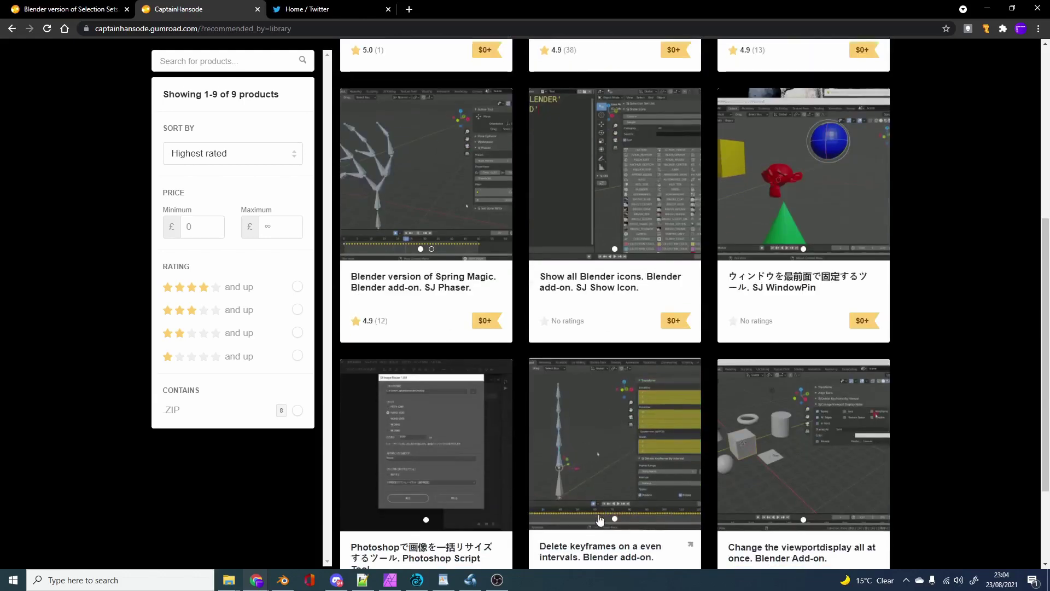
scroll(601, 518, down, 2)
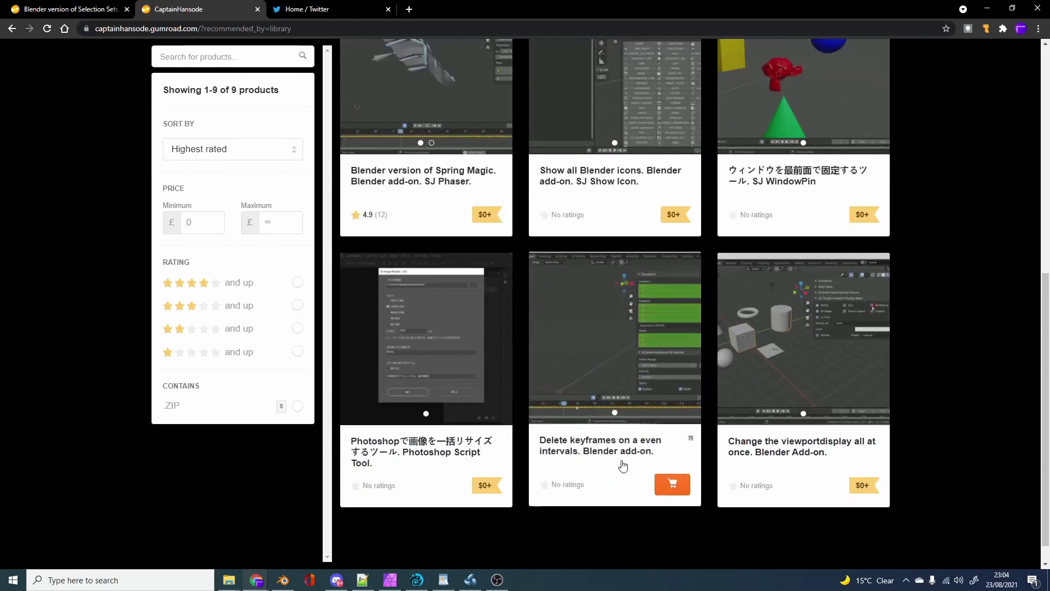
scroll(626, 457, up, 5)
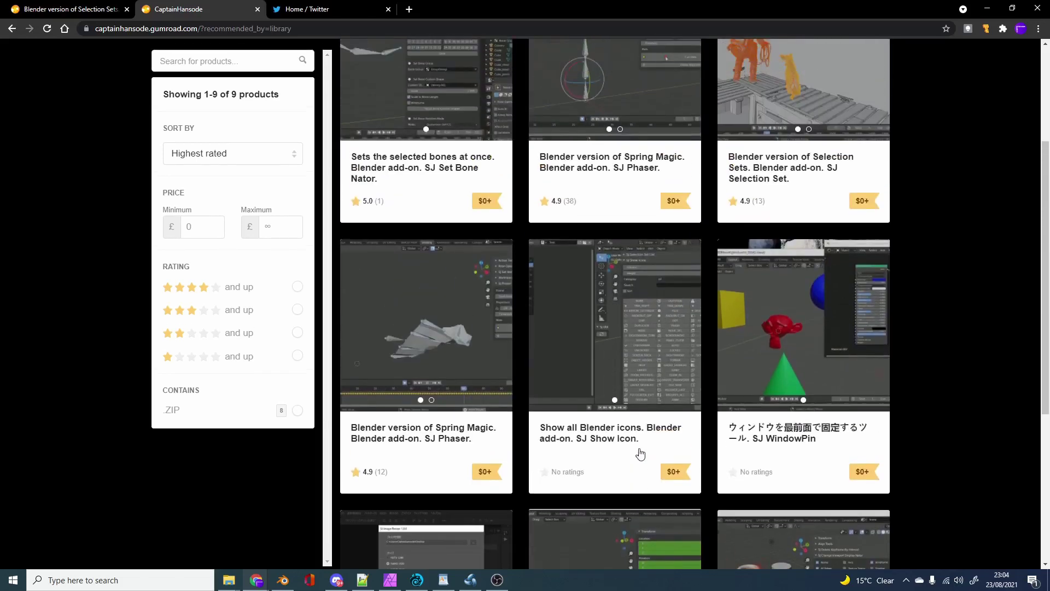
scroll(640, 454, up, 2)
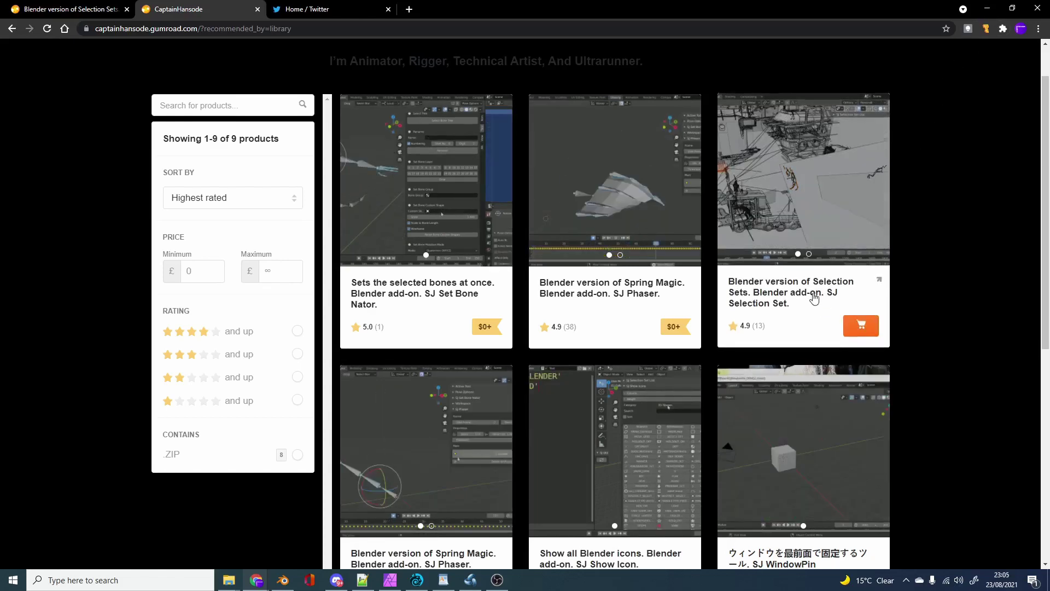
Back in Blender, duplicate the cube four times, placing copies right, front-left, front and right
click(282, 581)
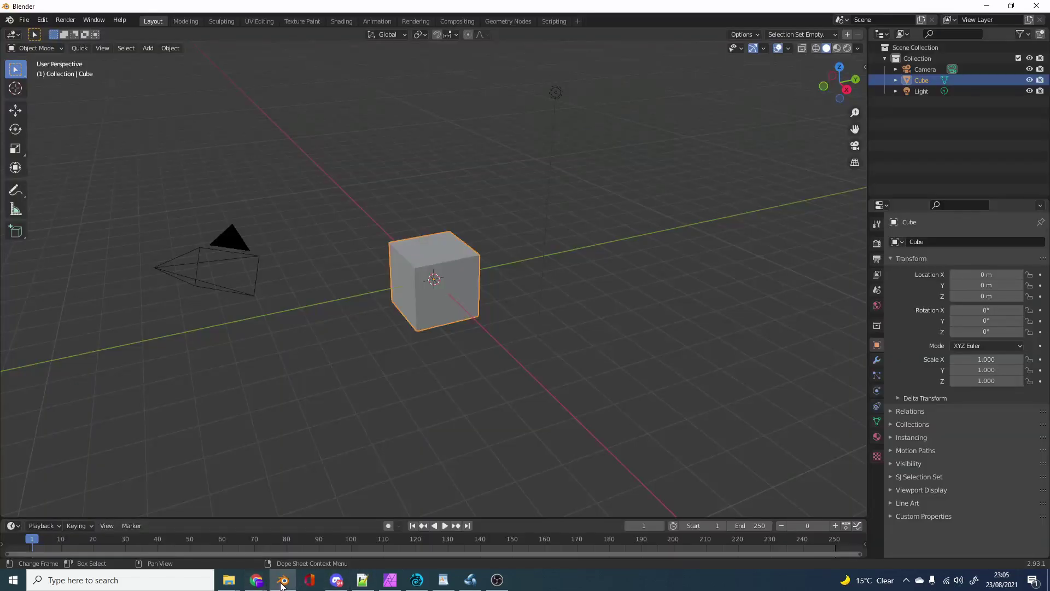
key(shift+d)
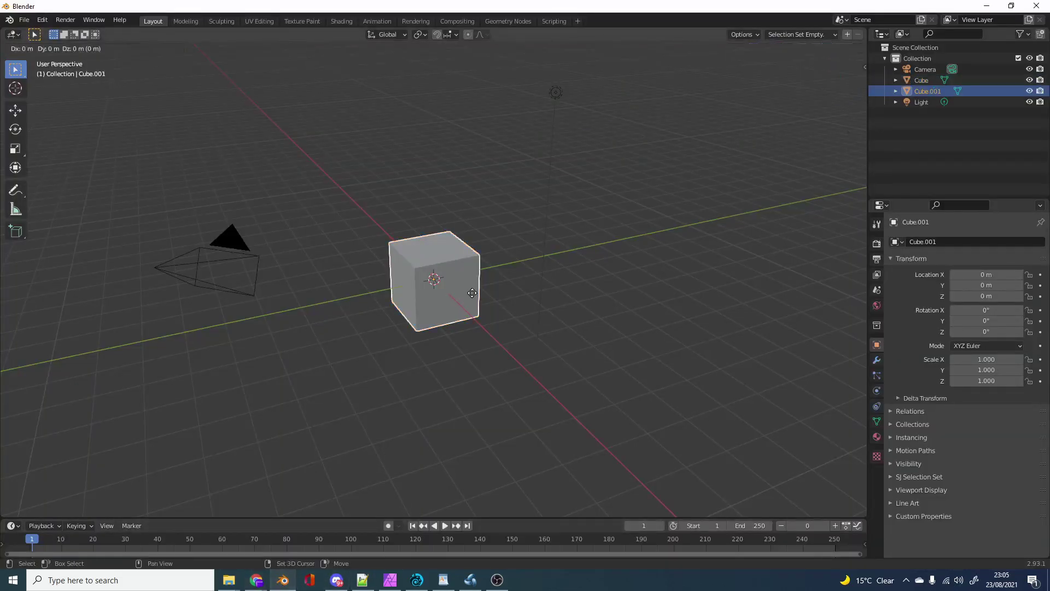
click(601, 261)
key(shift+d)
click(339, 360)
key(shift+d)
click(536, 372)
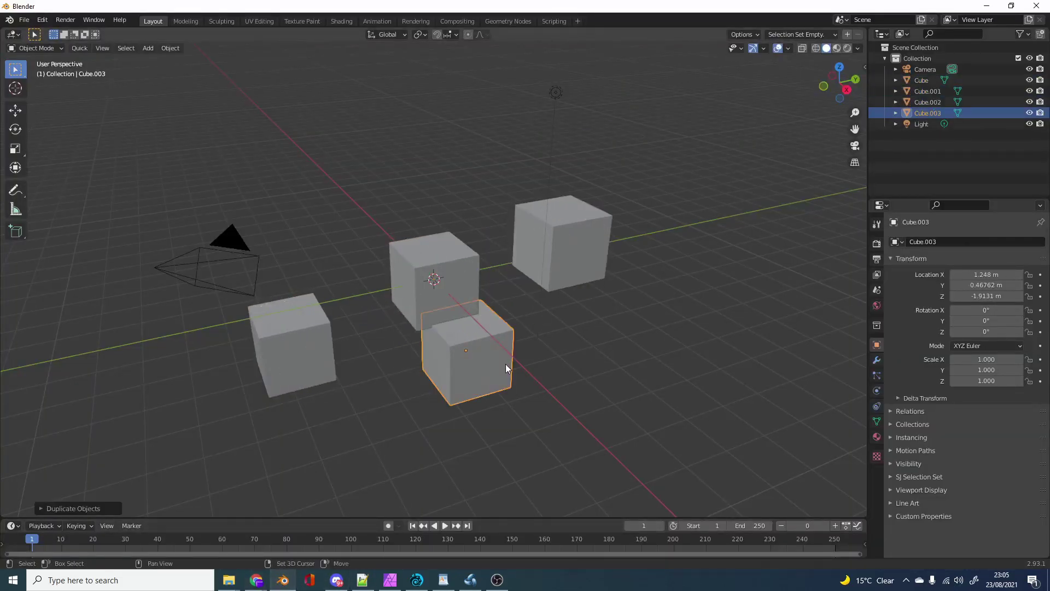
key(shift+d)
click(703, 393)
Add four more duplicates, Cube.005 to Cube.008, at the right, front centre, bottom left and top left
key(shift+d)
click(740, 413)
key(shift+d)
click(475, 487)
key(shift+d)
click(366, 477)
key(shift+d)
click(349, 215)
Select three cubes: the right one, the left one and the front Cube.003
middle_drag(349, 214, 573, 233)
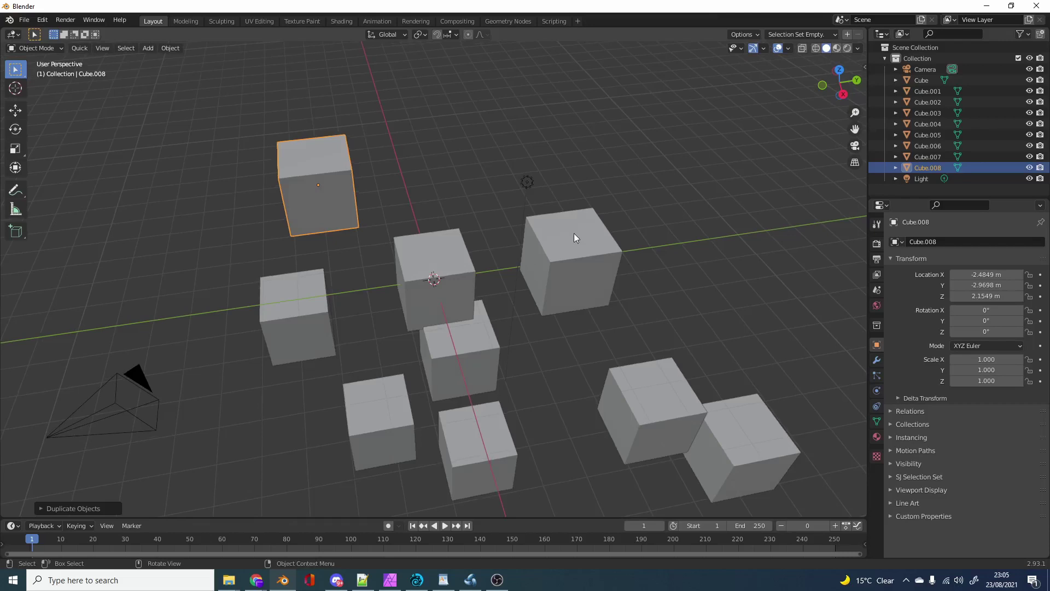
click(575, 235)
shift+click(326, 311)
shift+click(451, 352)
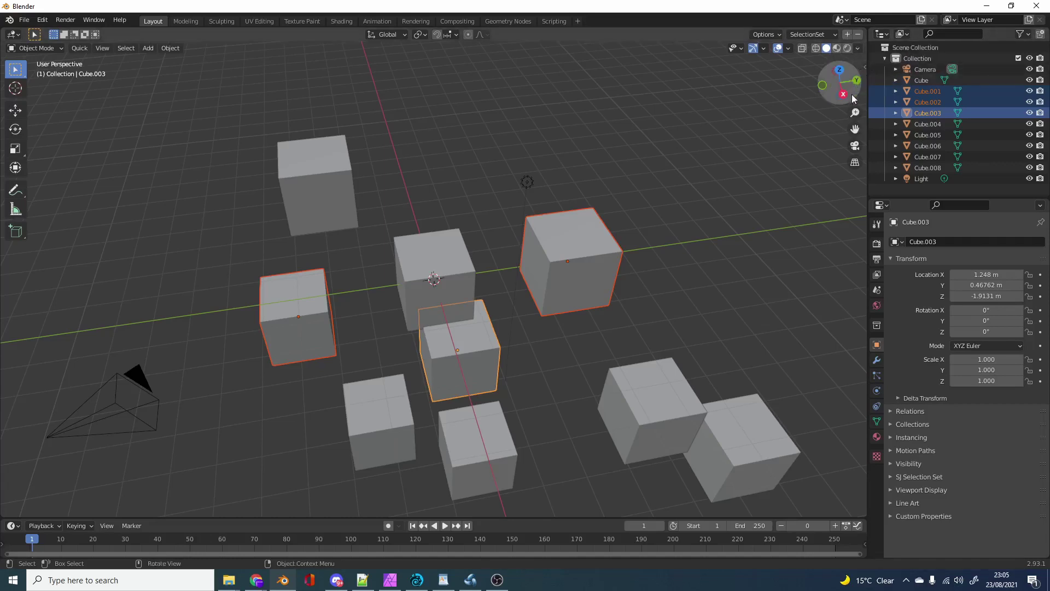
In the SJT side panel, expand and enlarge the SJ Selection Set List, then start renaming the set to 'Set'
key(n)
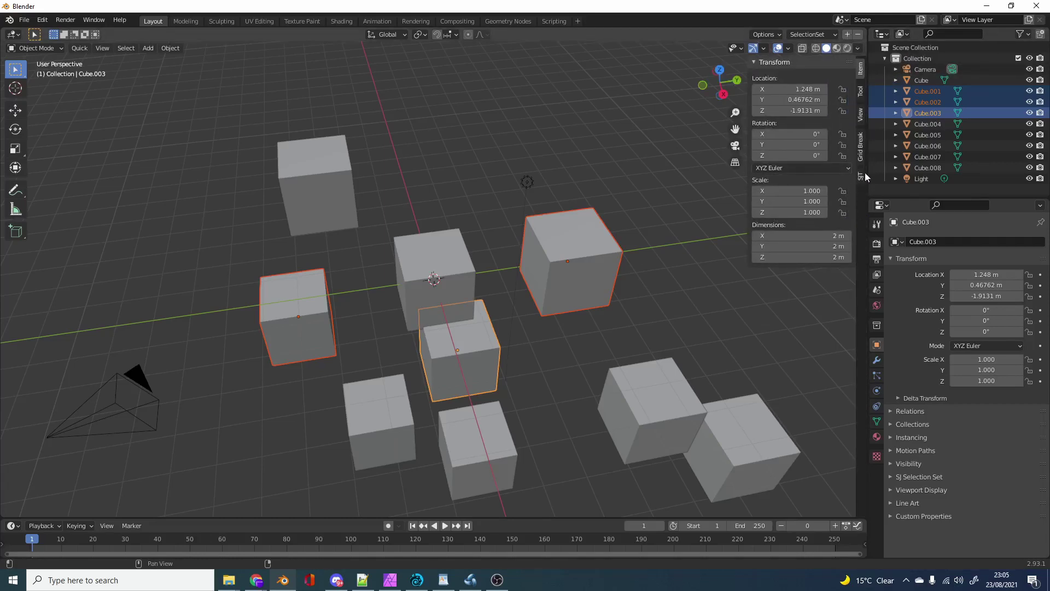
click(861, 176)
click(754, 62)
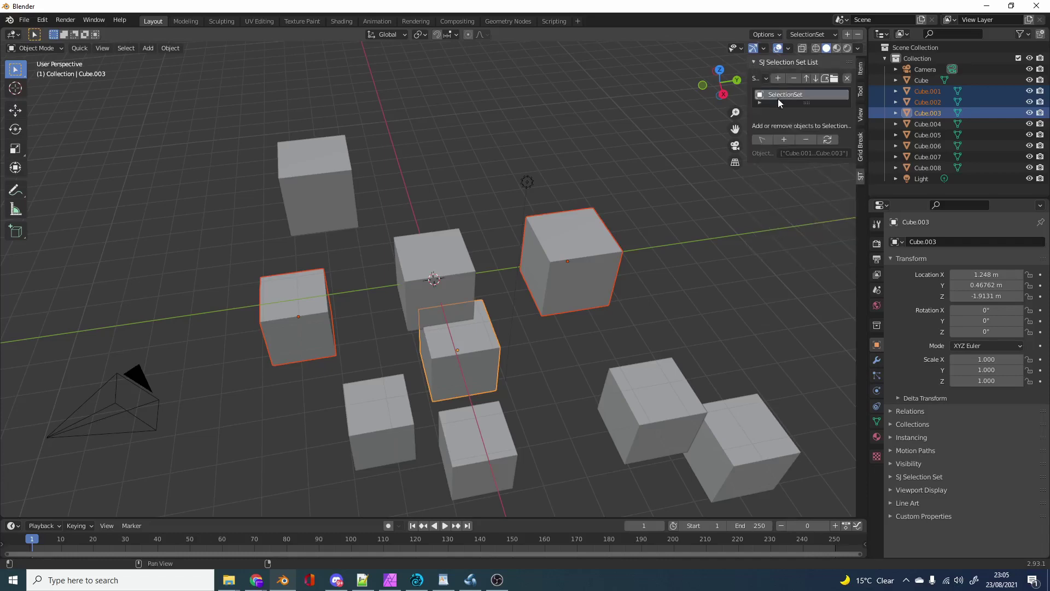
drag(806, 103, 803, 156)
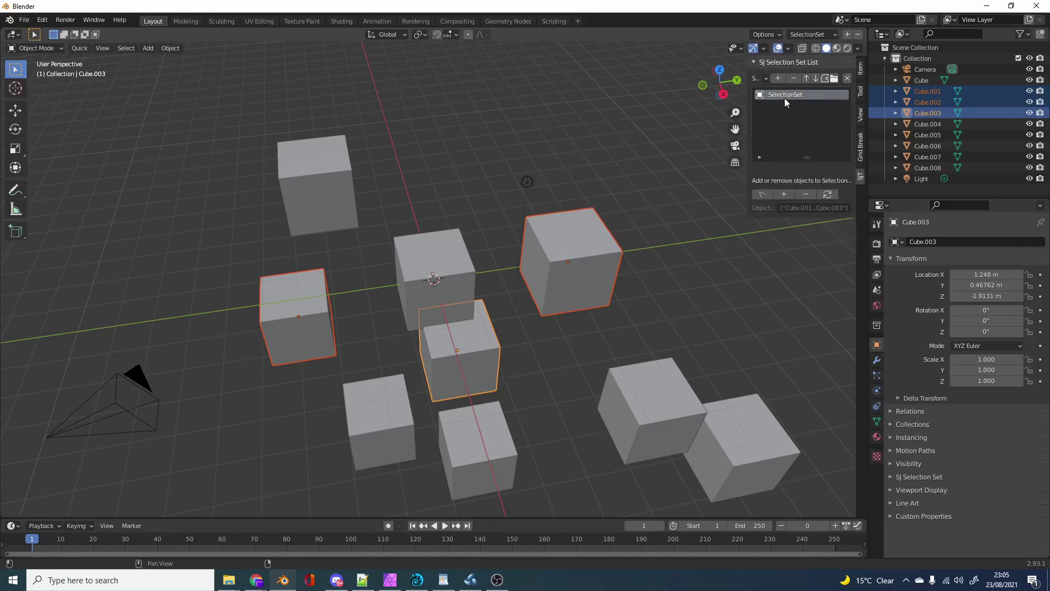
text(Set 1)
Save the three lower cubes as selection set 'Set 2', then recall Set 1 from the dropdown
click(670, 287)
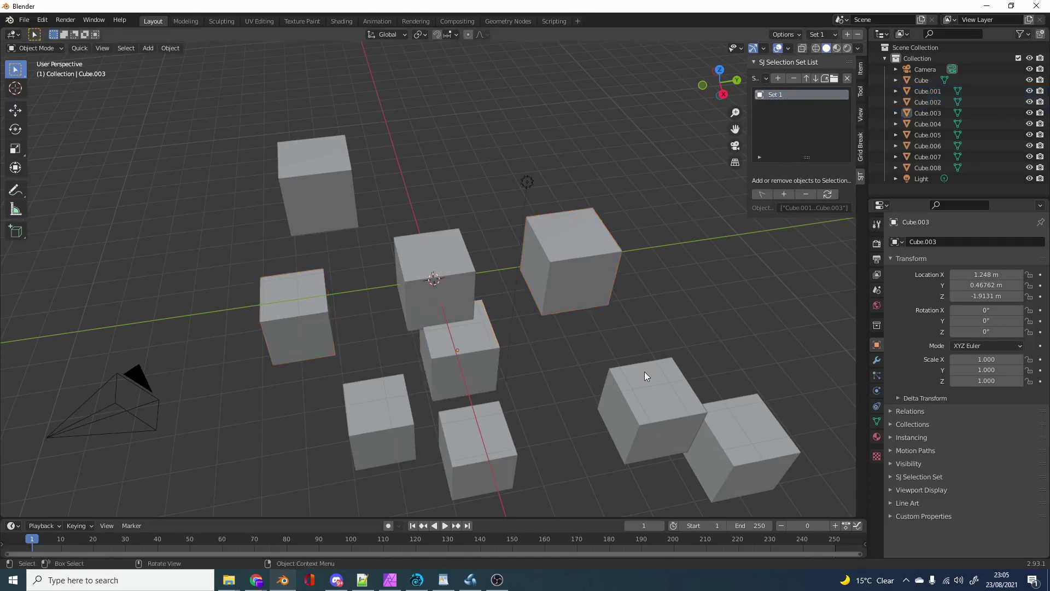
click(644, 373)
shift+click(475, 454)
shift+click(389, 443)
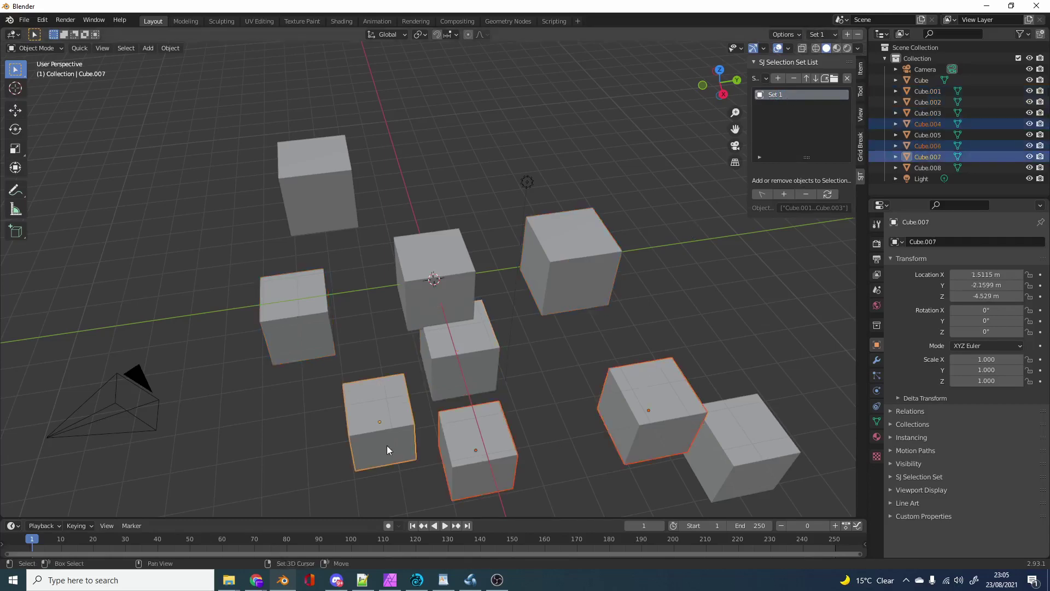
click(848, 34)
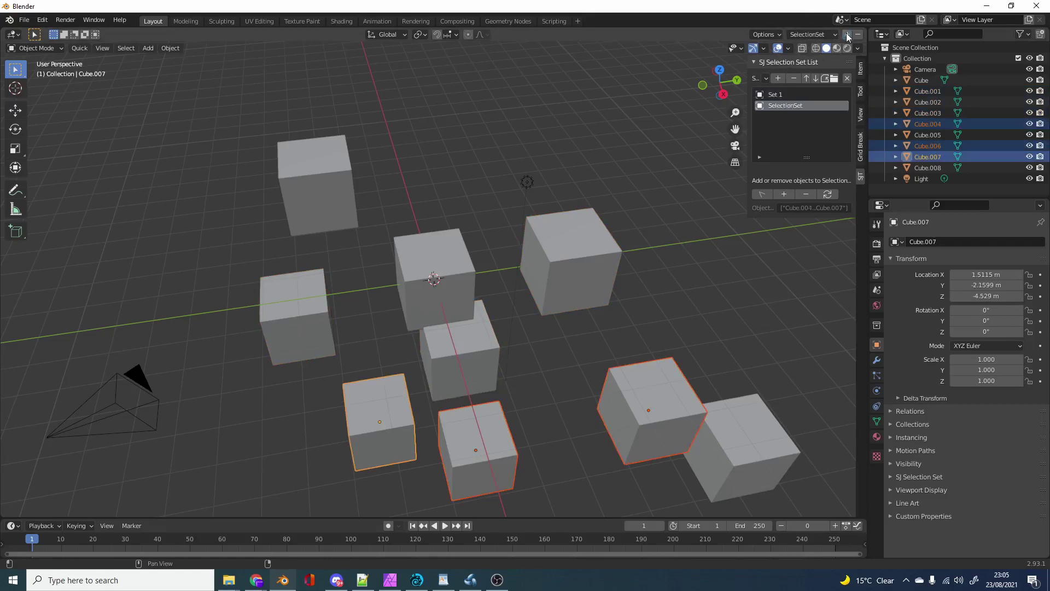
double_click(802, 111)
text(Set 2)
key(Return)
click(813, 34)
click(815, 48)
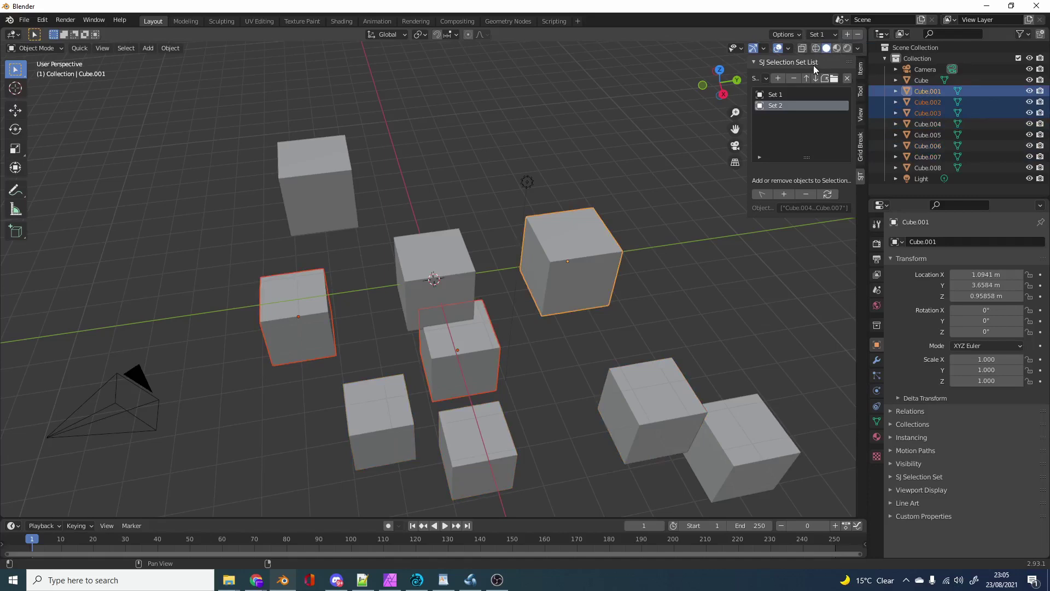
Save the light and camera as a selection set named 'Camera' and recall it
click(574, 334)
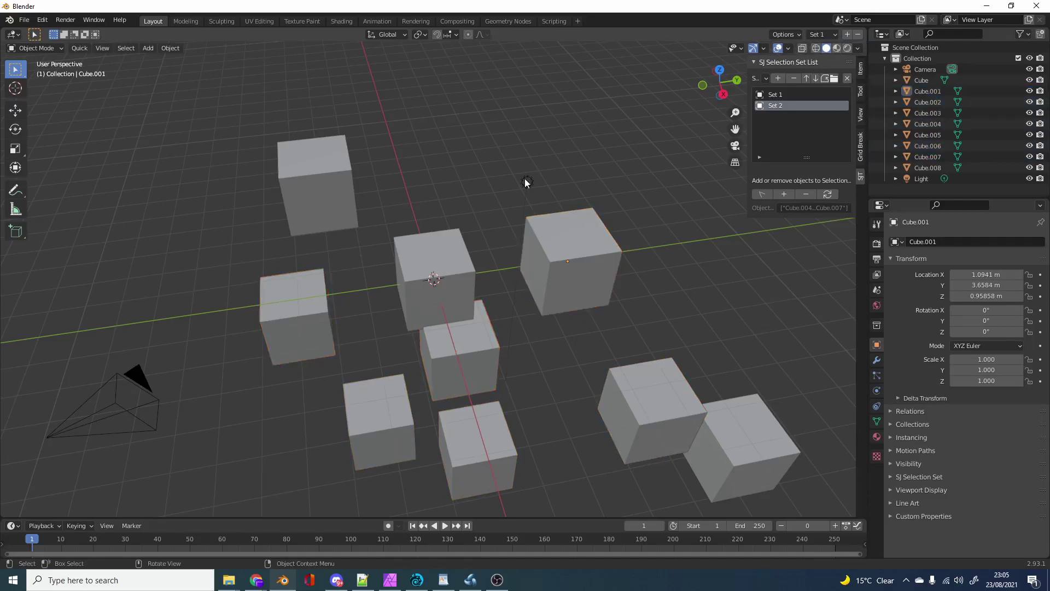
click(527, 181)
shift+click(139, 386)
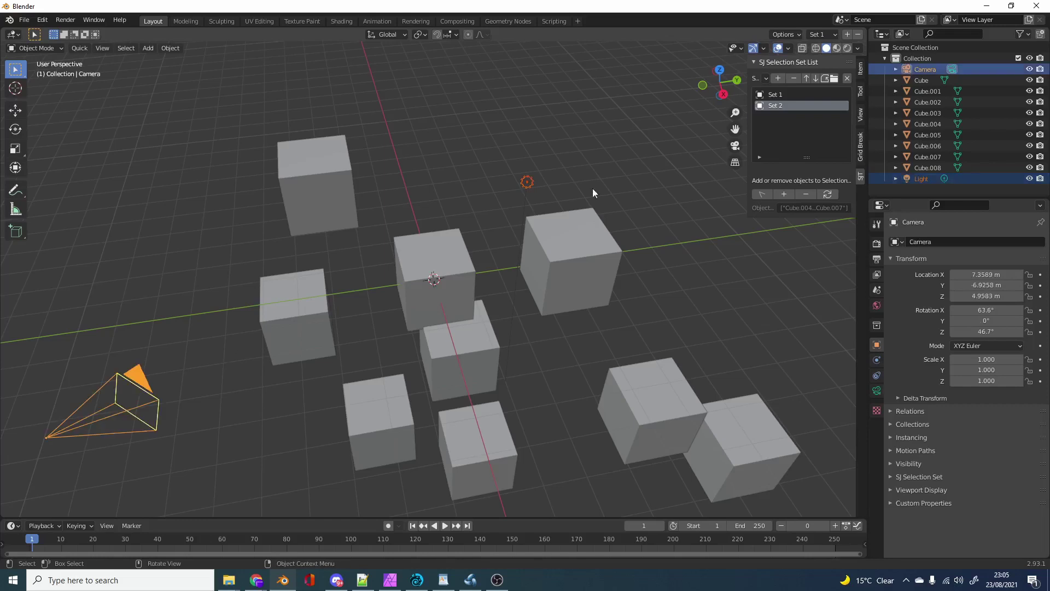
click(848, 35)
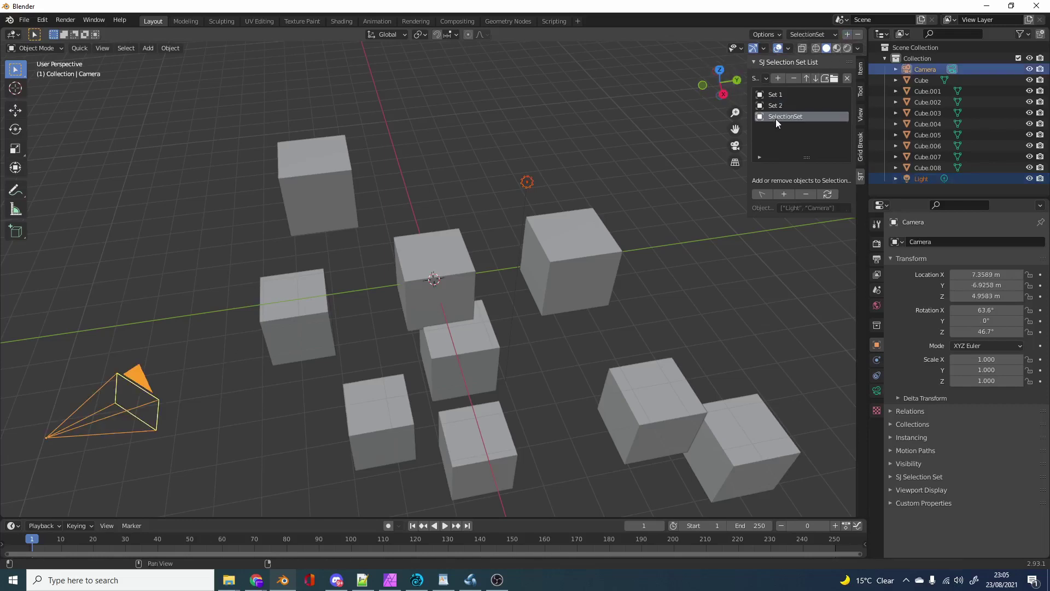
double_click(775, 117)
text(Camera)
key(Return)
click(818, 34)
click(813, 73)
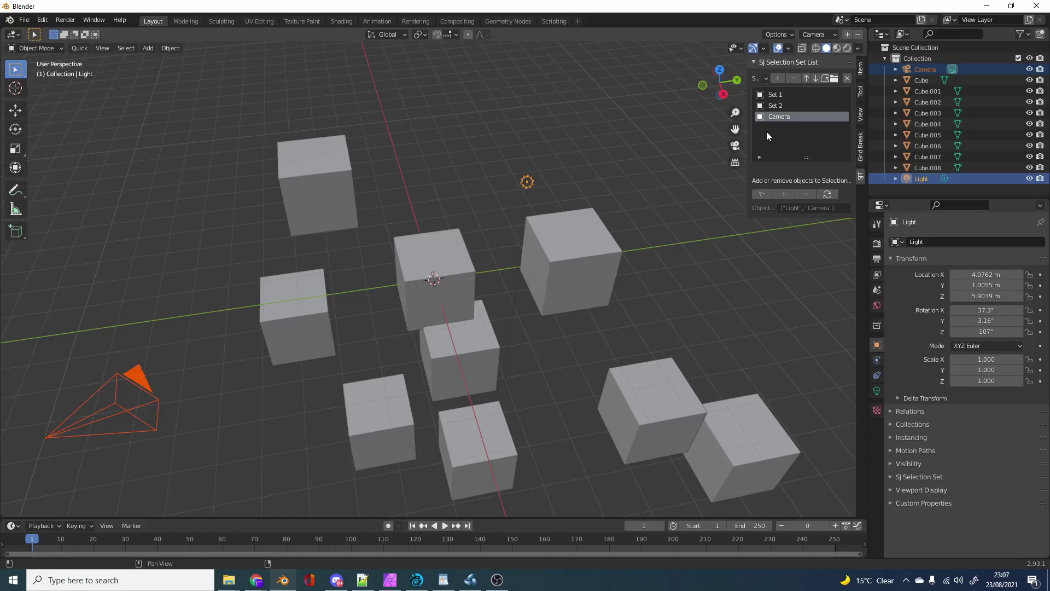
Collapse the Collection entry in the Outliner
click(886, 59)
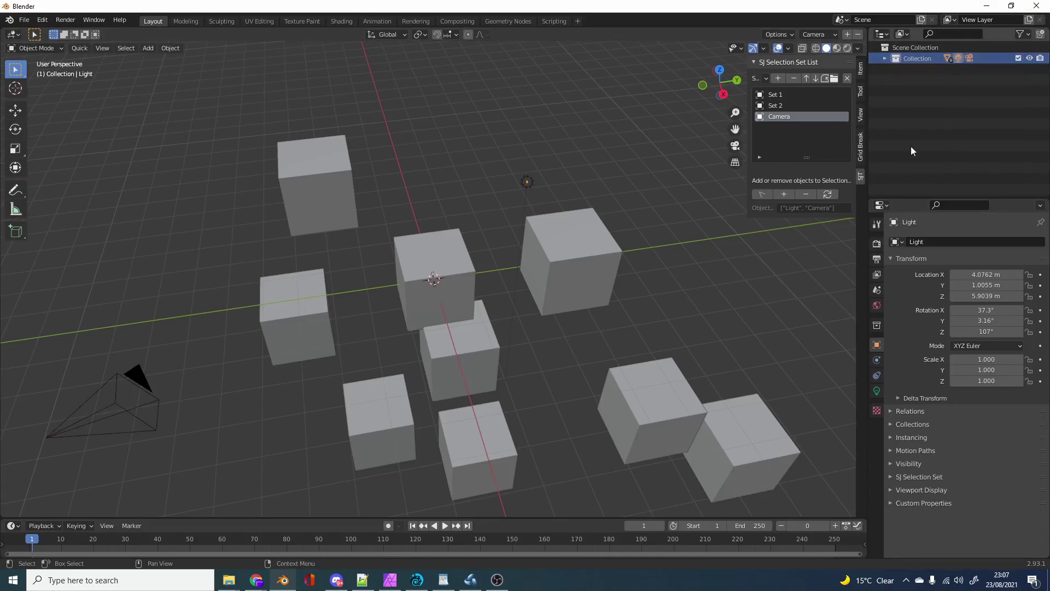